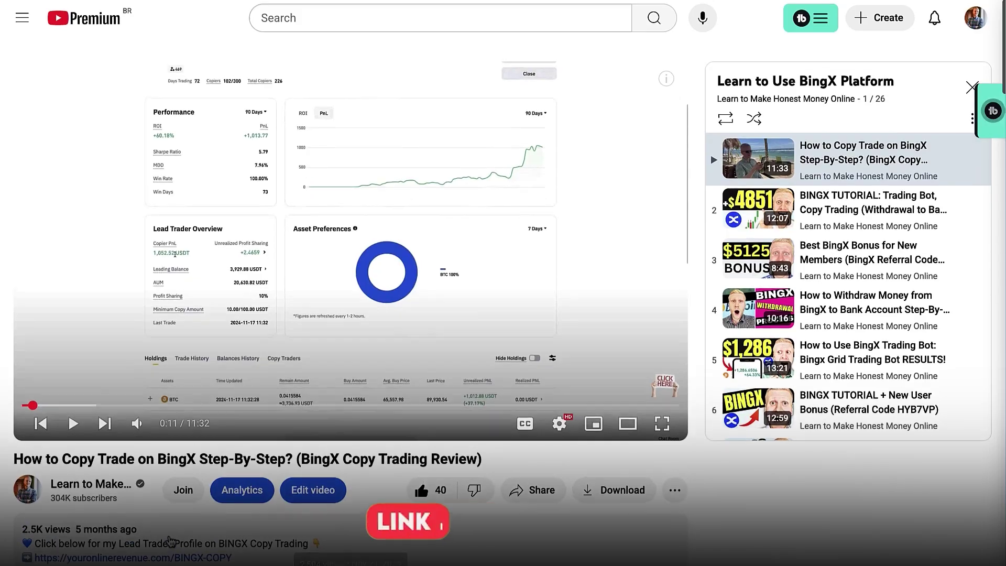
Scroll down to the description of the 'How to Copy Trade on BingX Step-By-Step?' video.
scroll(503, 314, "down", 3)
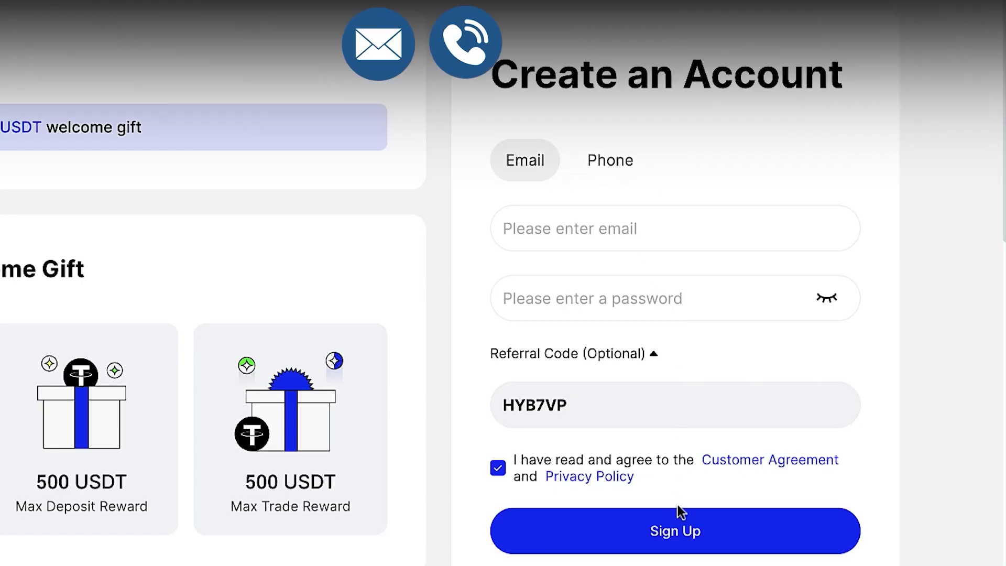
scroll(678, 505, "down", 4)
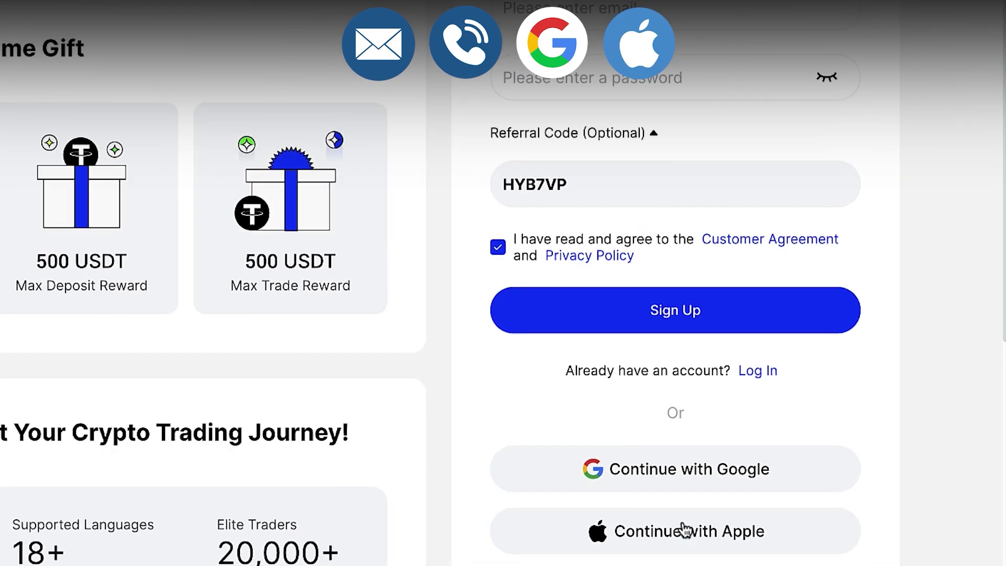
scroll(684, 531, "up", 4)
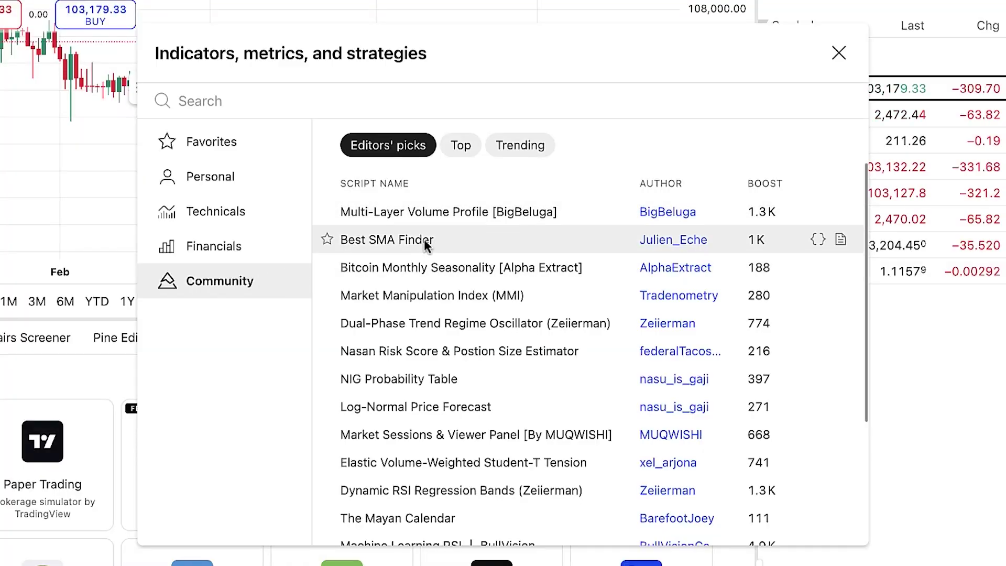
View the Top community scripts, close the Indicators dialog, then expand the Binance video's description.
left_click(462, 146)
key("Escape")
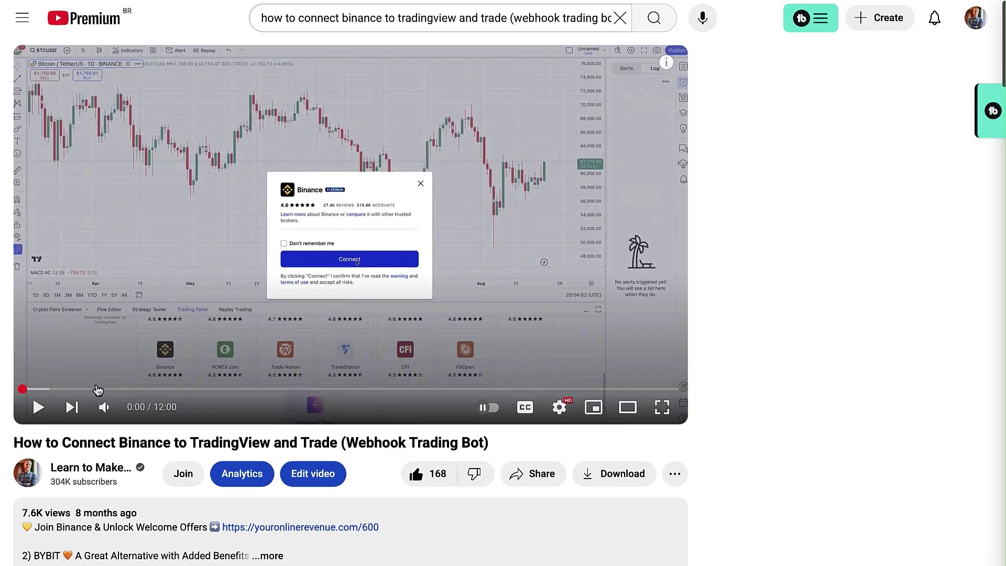
scroll(99, 402, "down", 2)
left_click(87, 403)
scroll(78, 393, "down", 4)
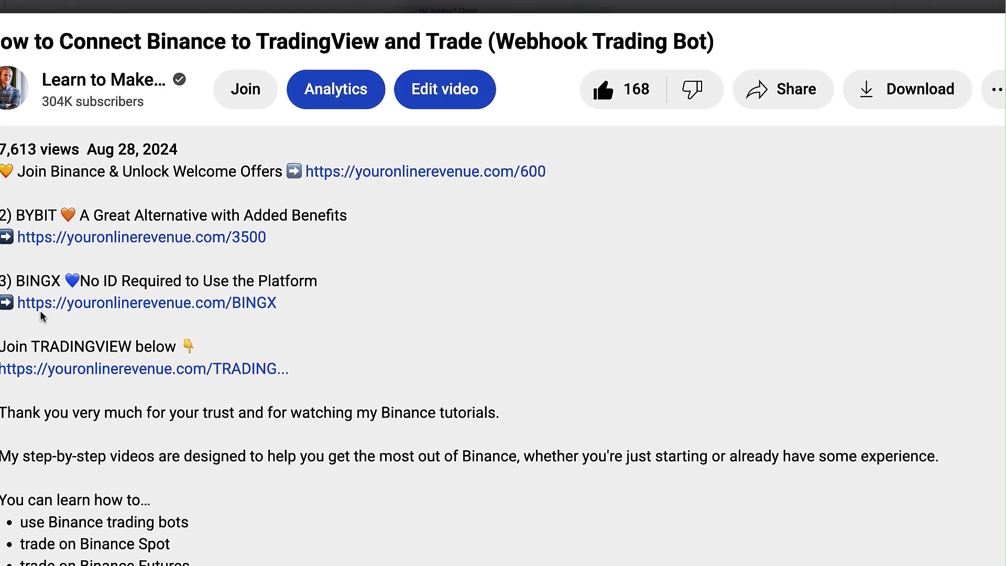
Scroll the expanded description down to its BingX and TradingView links.
scroll(325, 215, "down", 5)
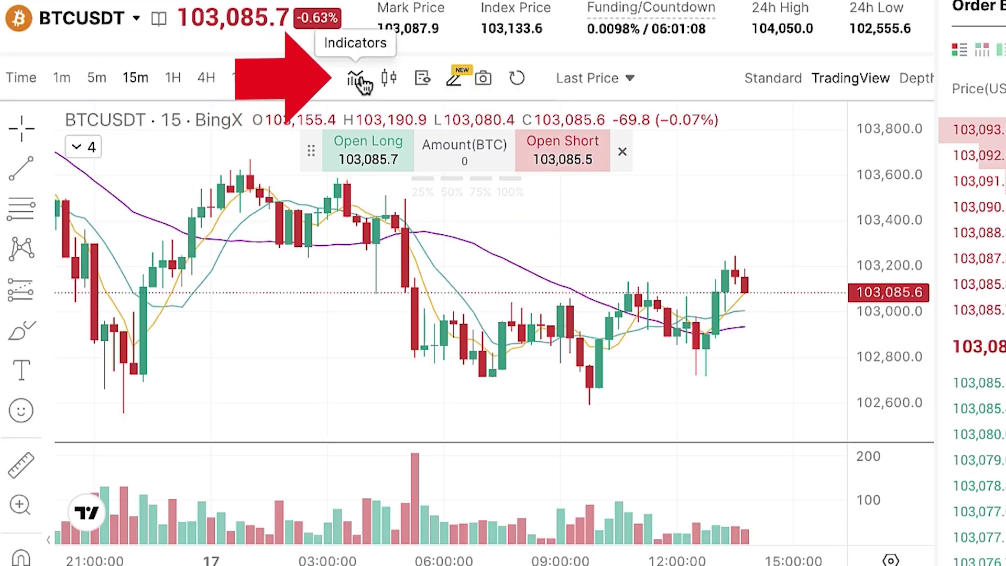
left_click(389, 81)
left_click(422, 78)
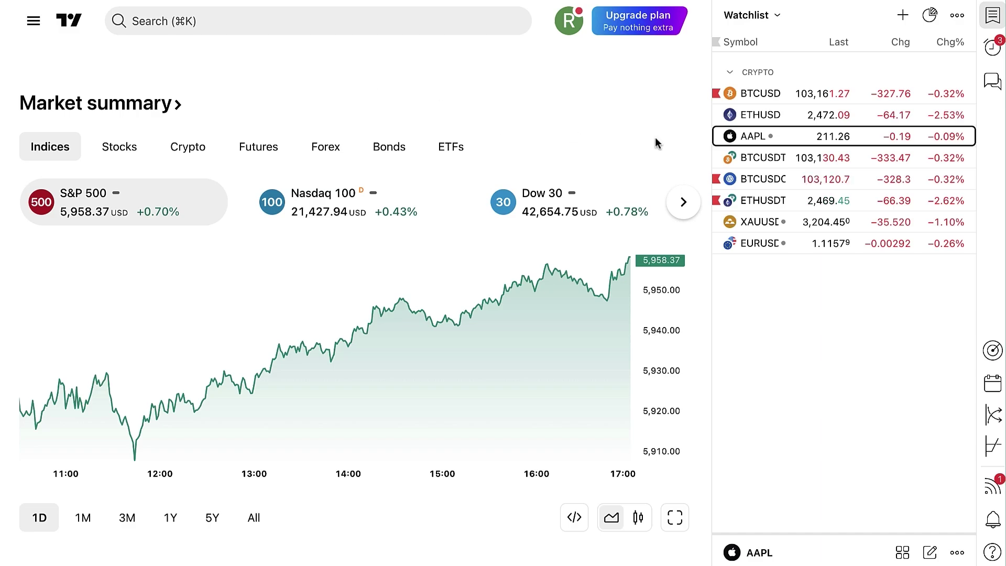
Open the BTCUSD Supercharts chart with the Trading Panel listing trusted brokers like BingX and OKX.
left_click(829, 97)
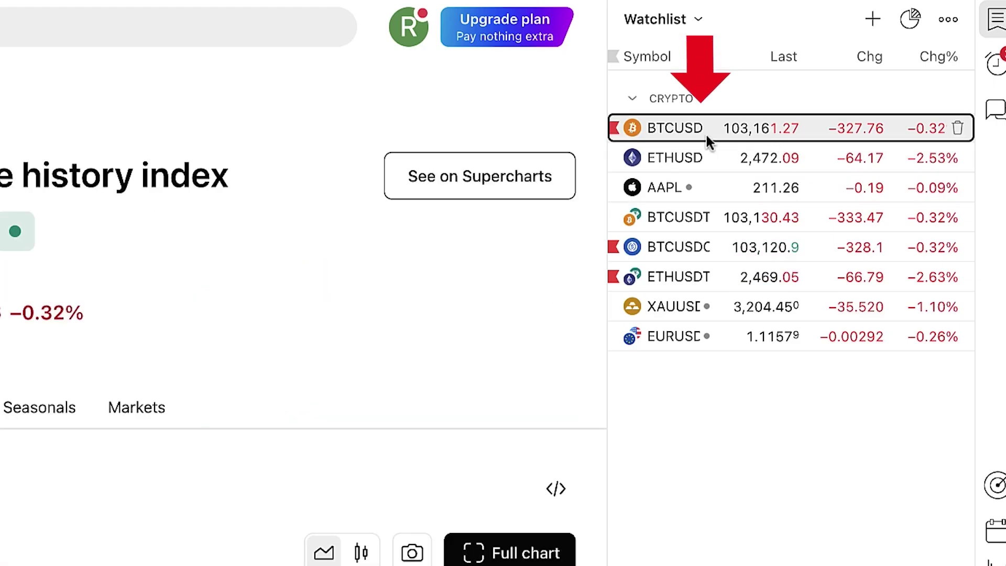
left_click(469, 177)
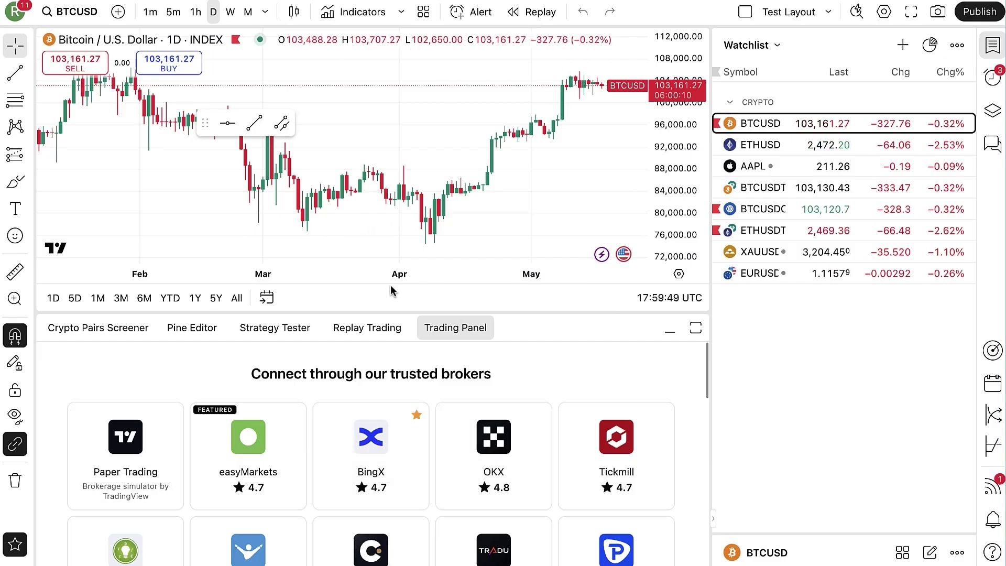
left_click(132, 336)
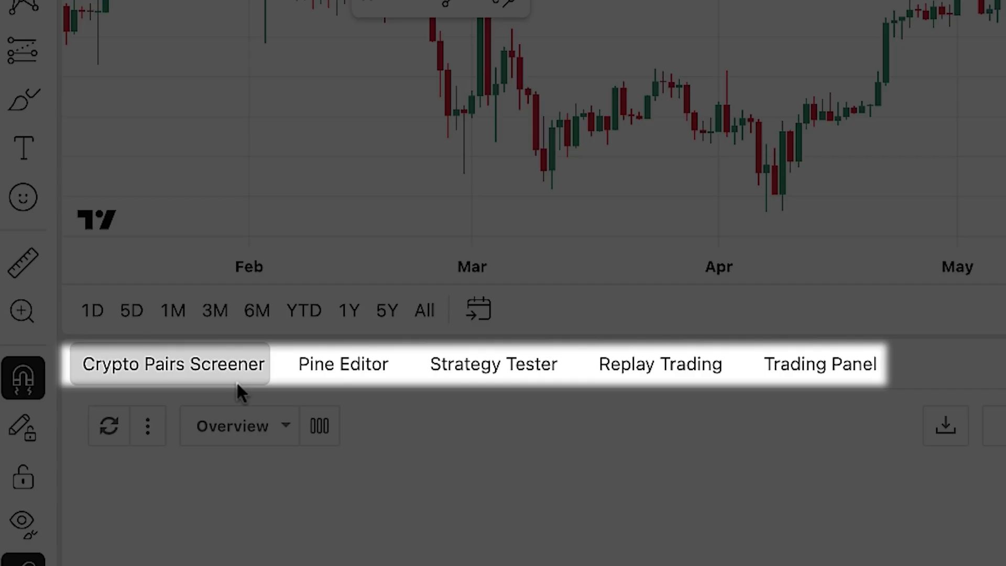
left_click(804, 380)
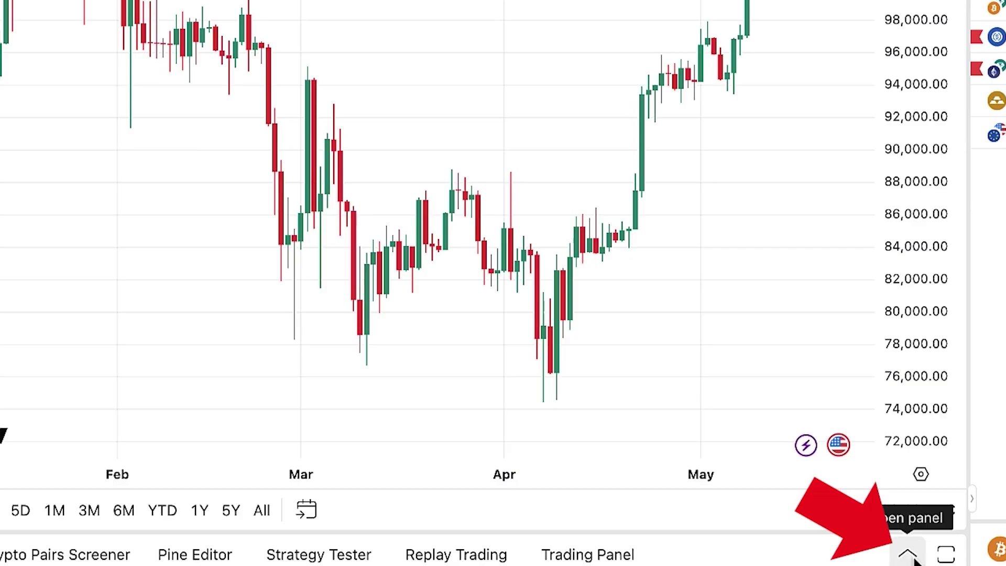
left_click(909, 555)
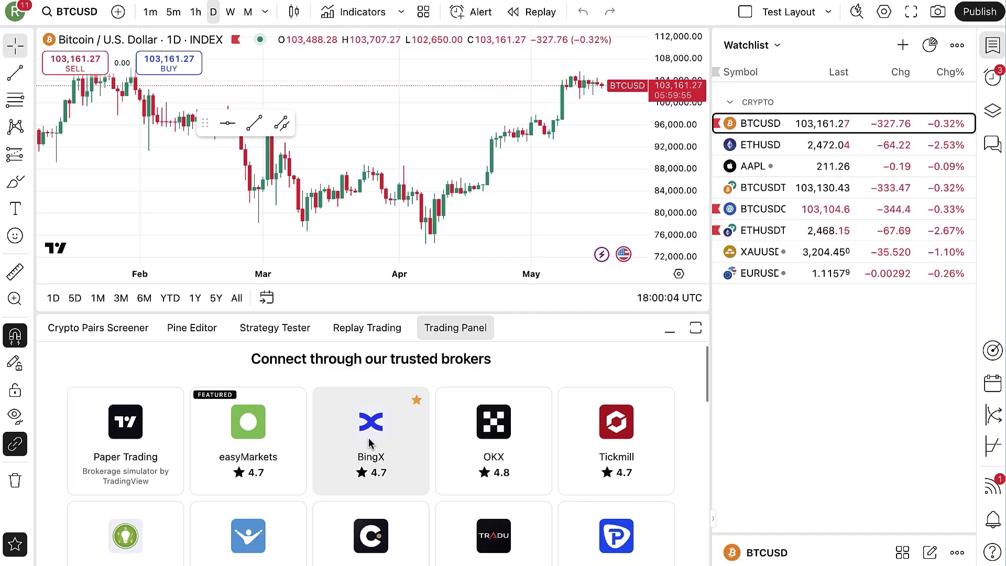
scroll(371, 443, "down", 1)
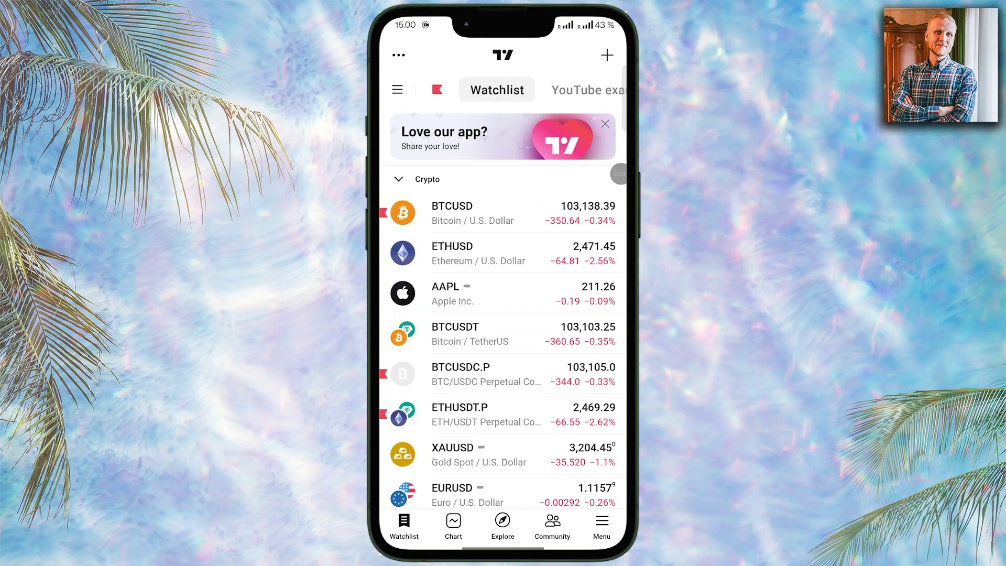
In the mobile app, go from the BTCUSD chart via Analysis hub to BingX's Connect page.
left_click(454, 524)
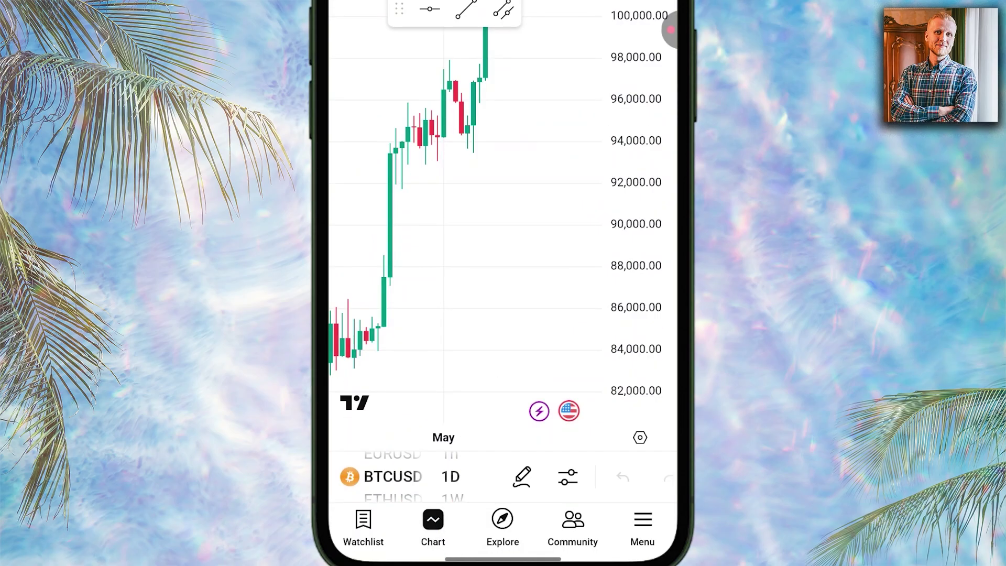
left_click(568, 477)
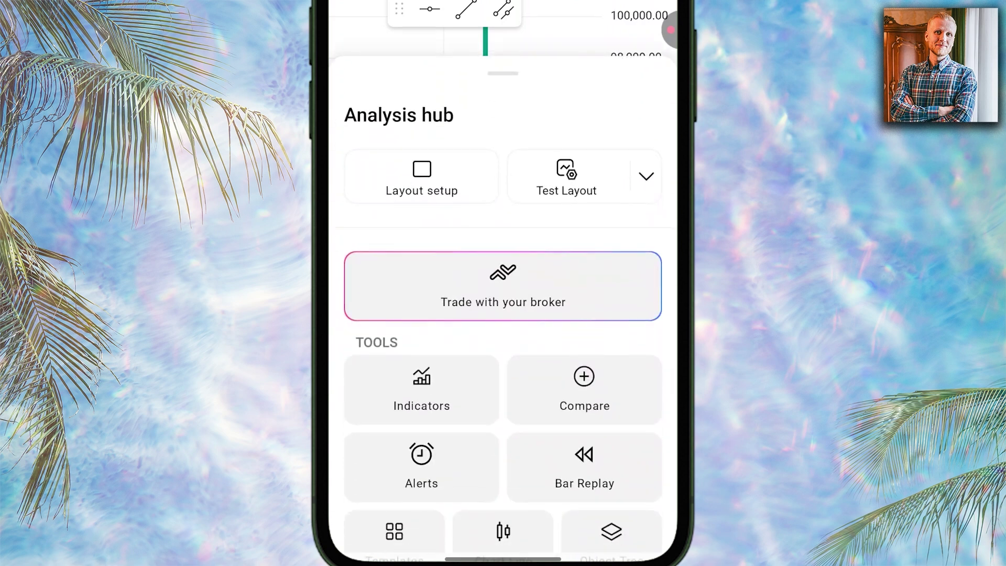
left_click(595, 289)
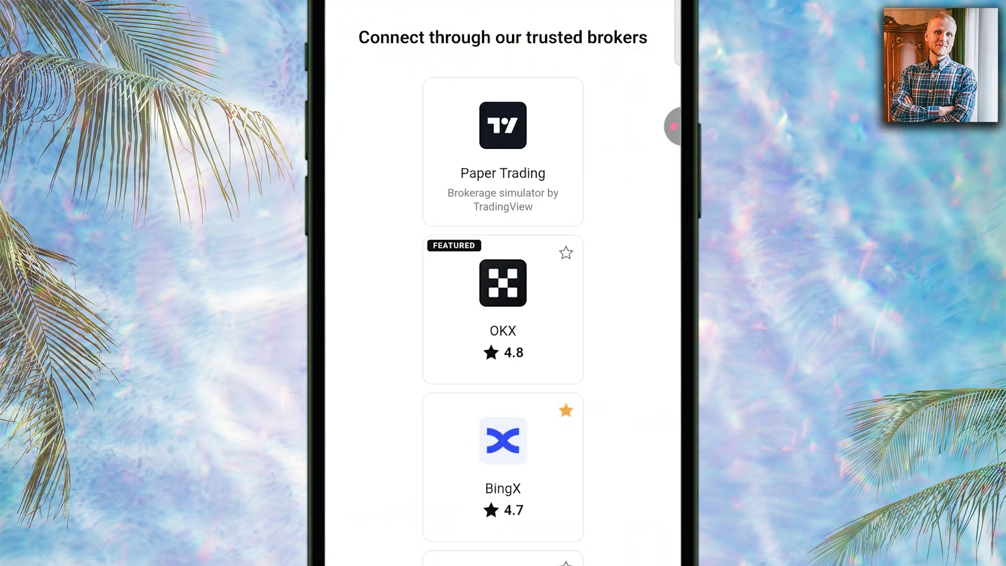
scroll(605, 310, "down", 3)
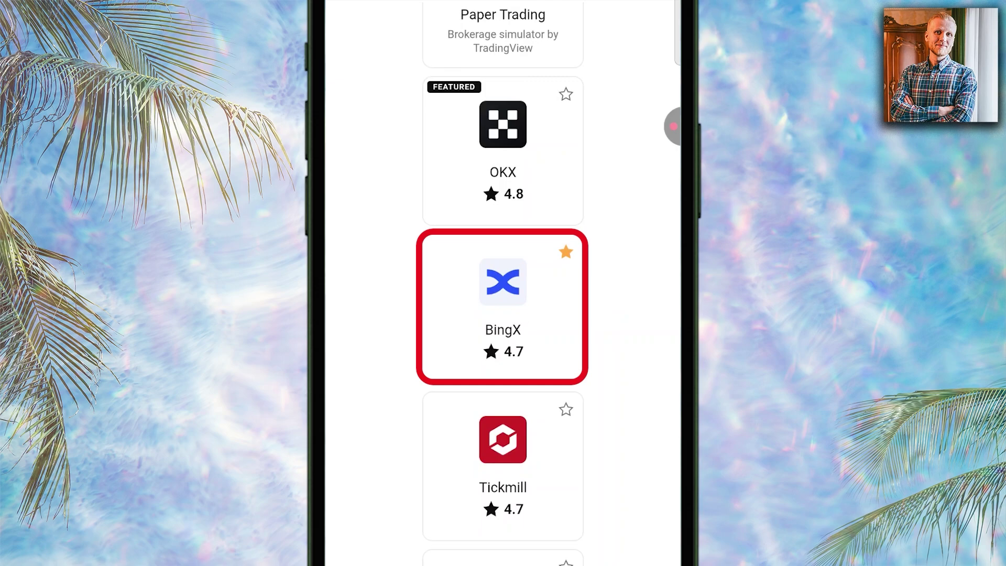
left_click(518, 319)
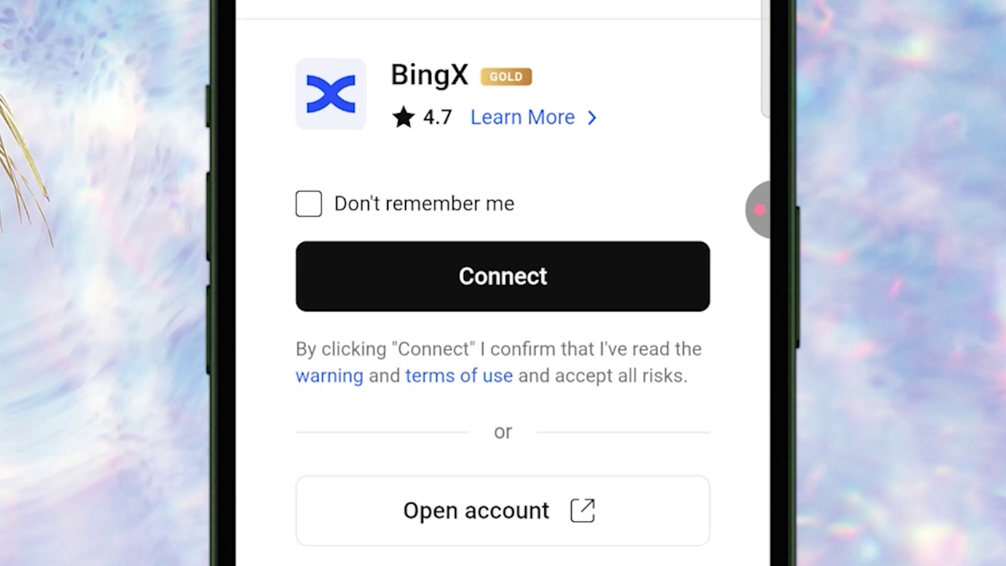
left_click(559, 274)
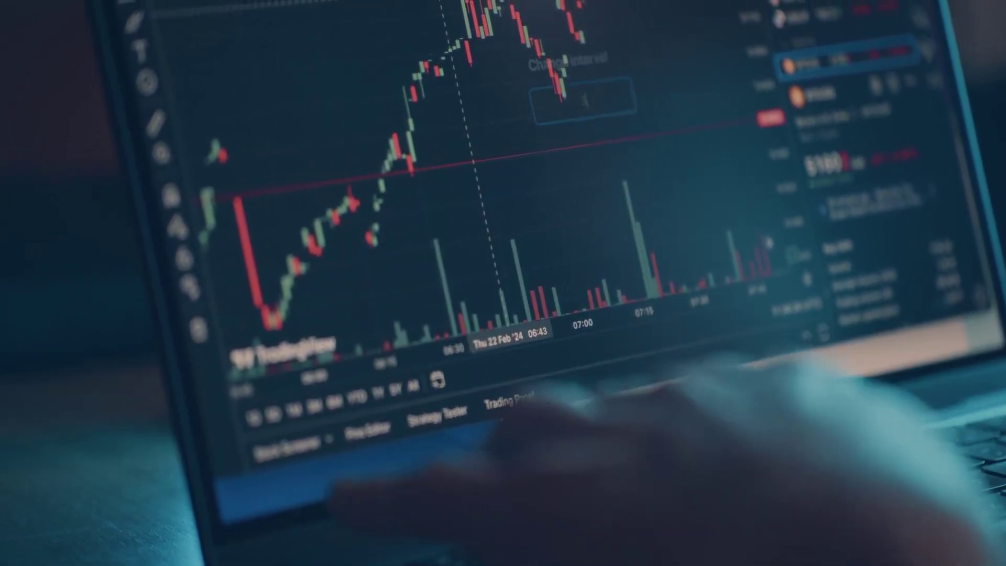
Scroll the broker list, then bring TradingView's Top Brokers result into view on Google.
type("3")
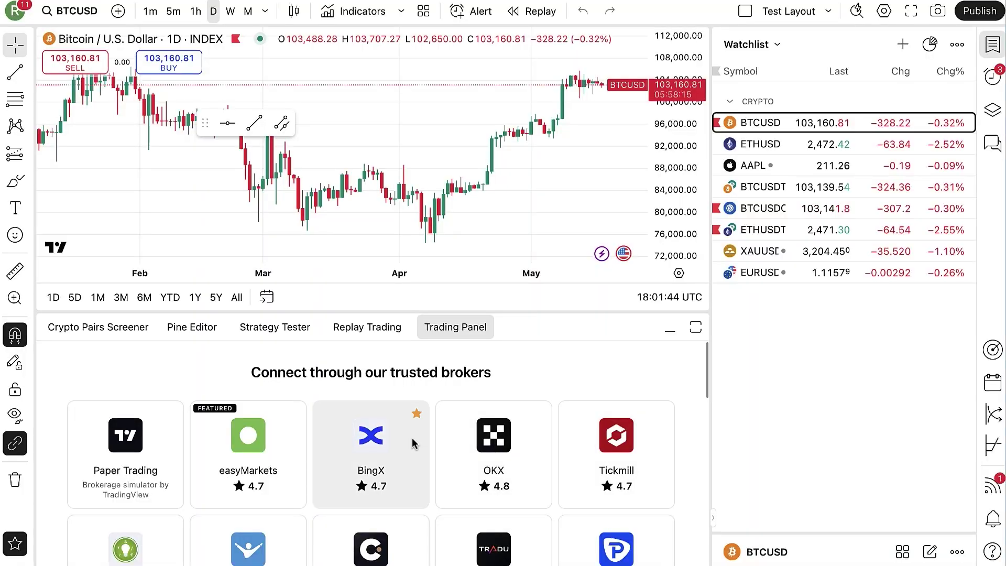
scroll(397, 448, "down", 1)
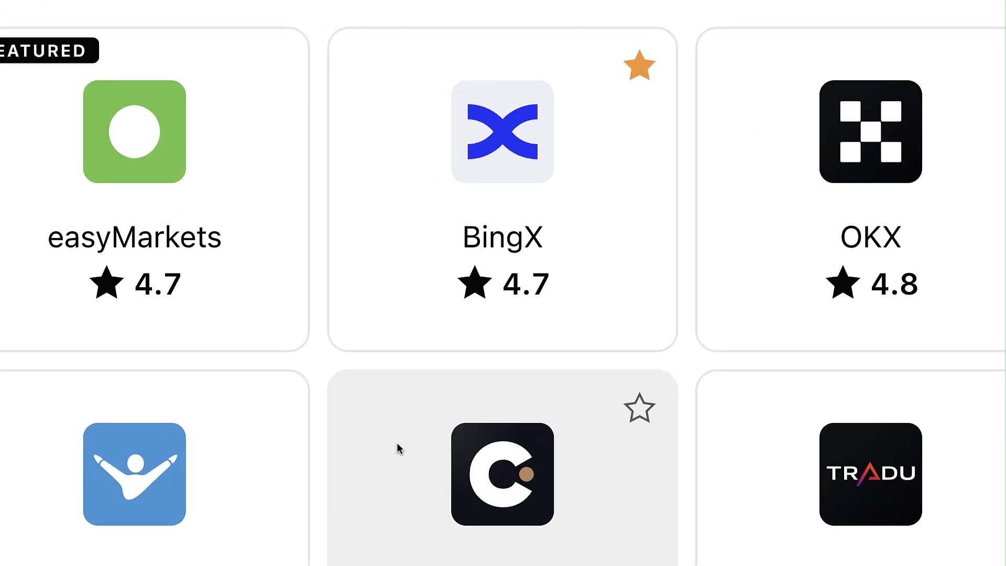
scroll(336, 500, "up", 1)
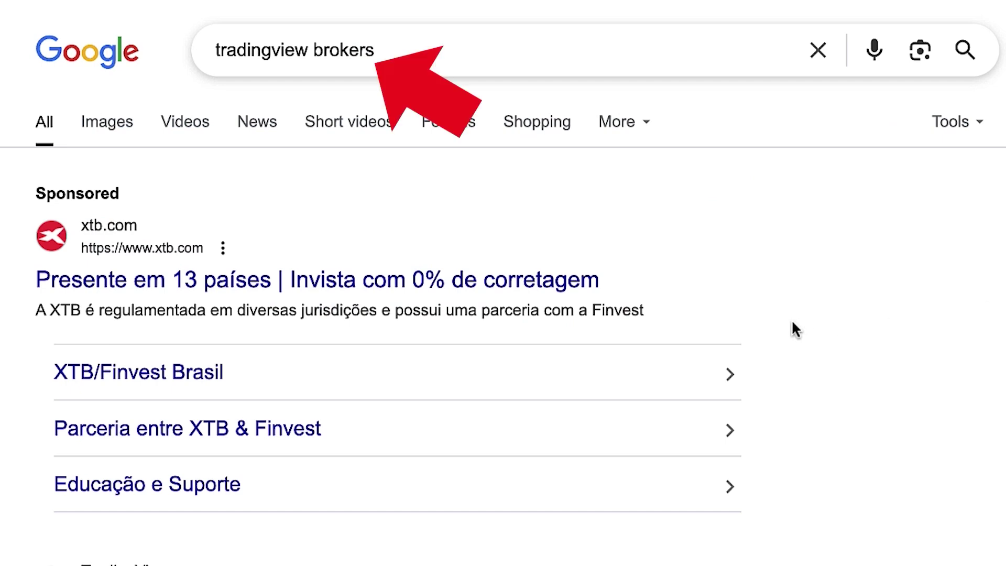
scroll(157, 414, "down", 6)
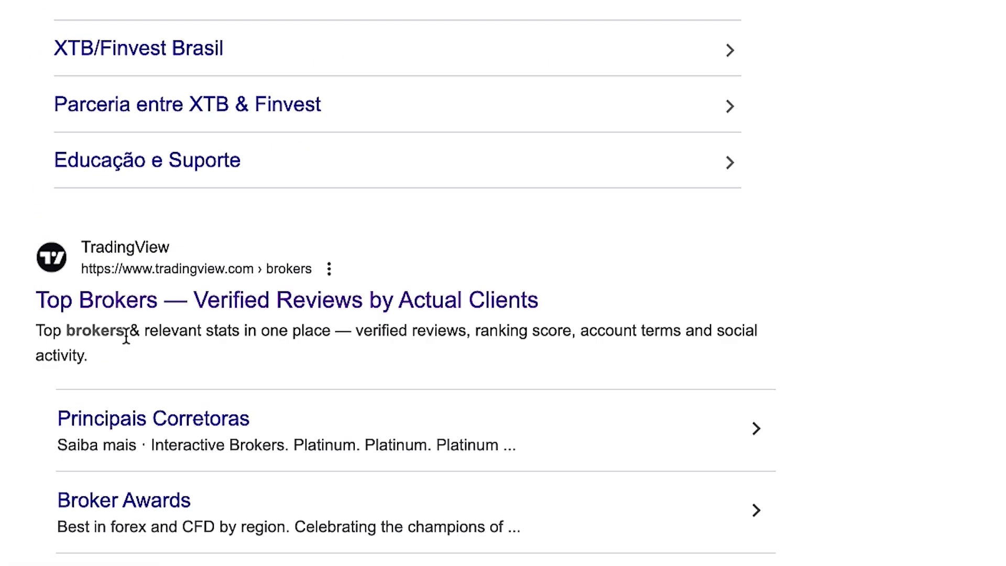
Open TradingView's Top Brokers directory, filter to Crypto, and browse the OKX, BingX and WhiteBIT cards.
left_click(194, 299)
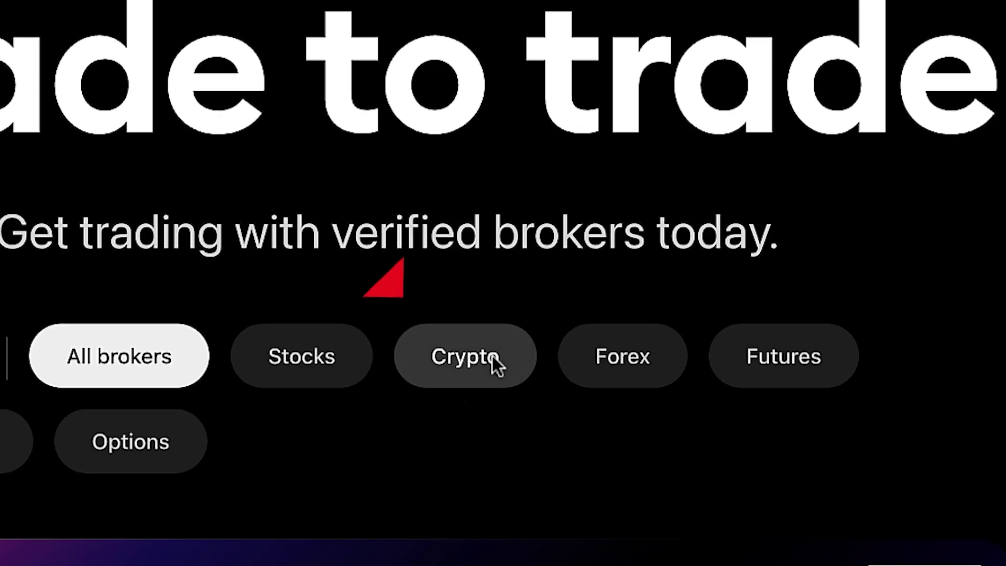
left_click(412, 325)
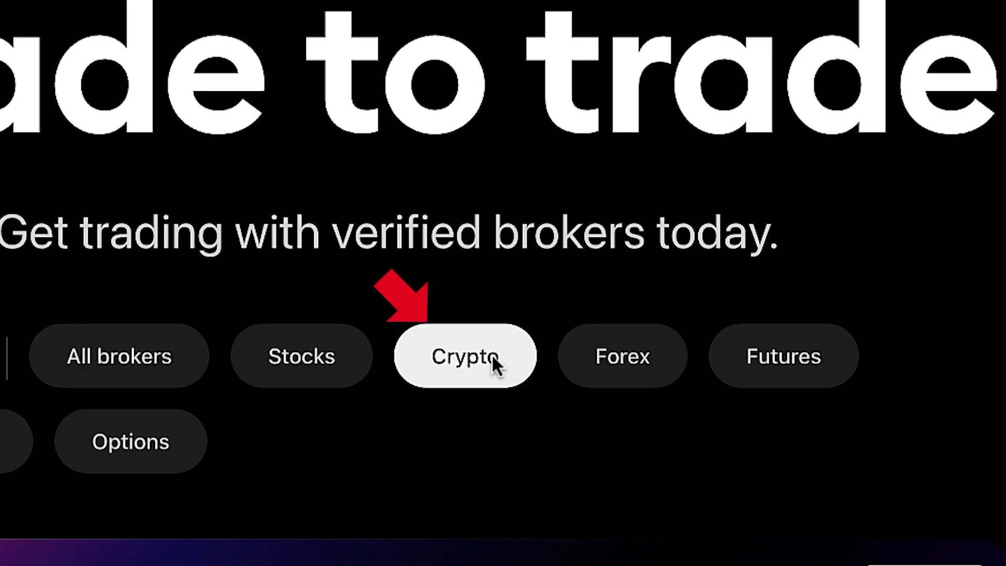
scroll(341, 416, "down", 5)
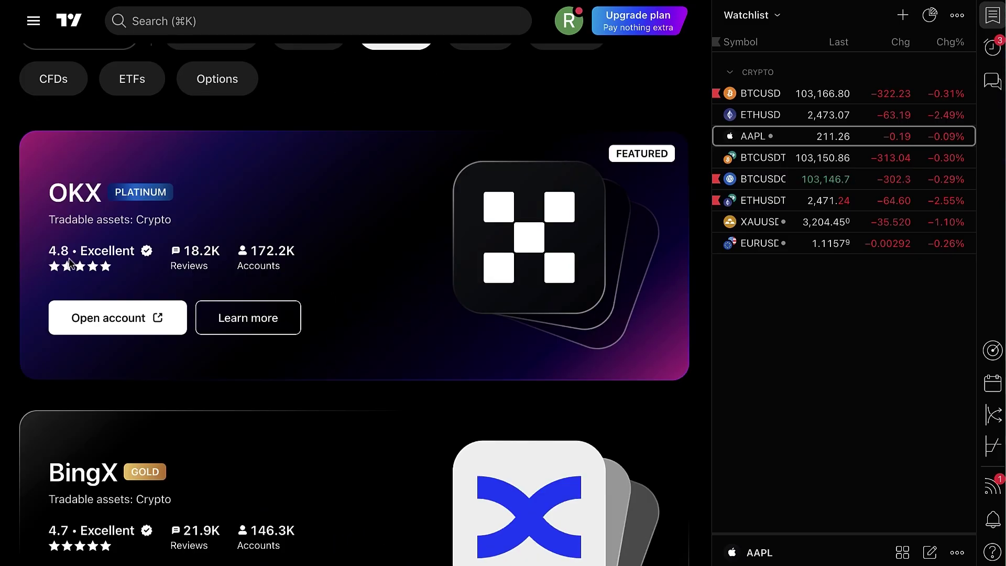
scroll(78, 268, "down", 5)
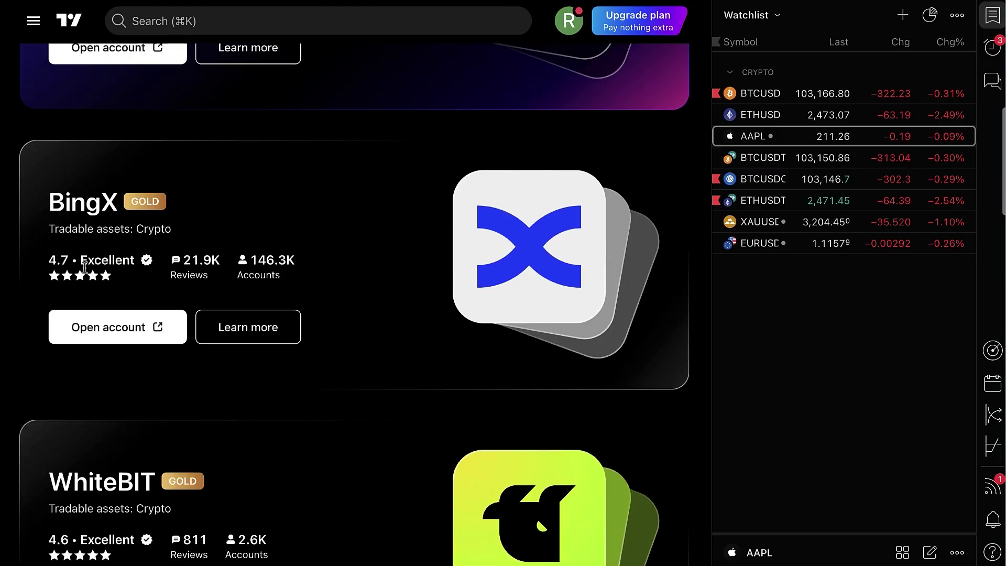
scroll(105, 335, "down", 10)
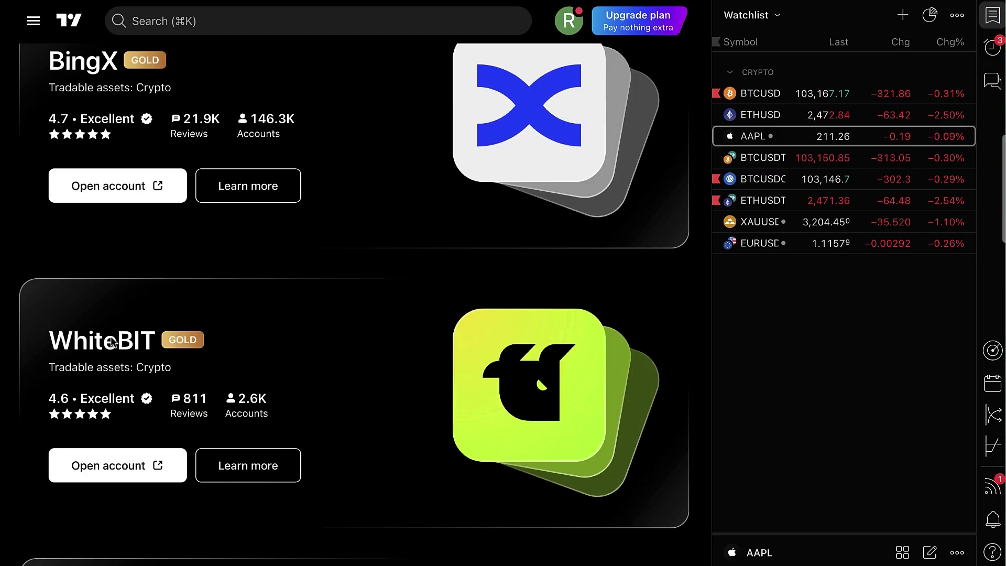
scroll(111, 341, "up", 2)
scroll(111, 343, "up", 10)
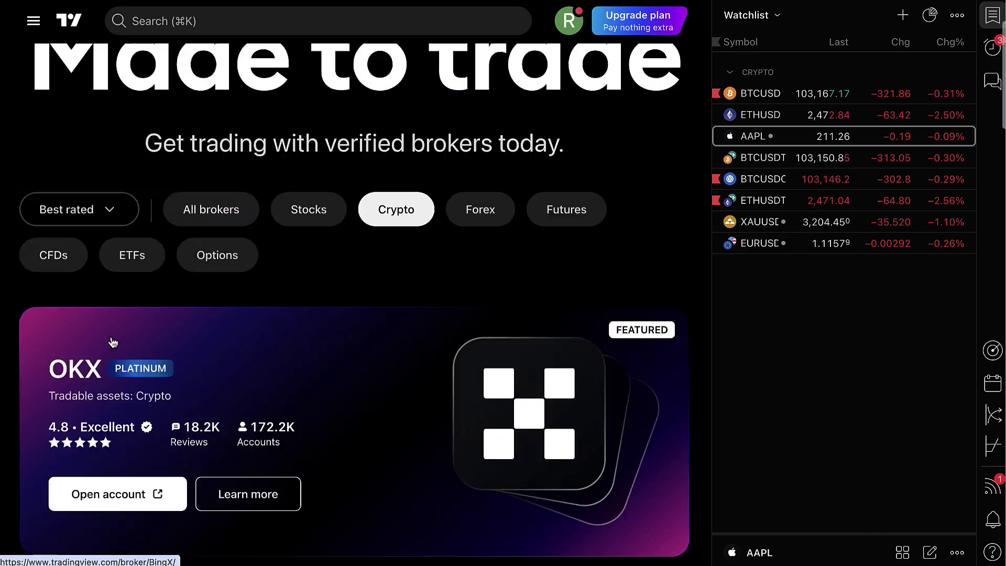
scroll(113, 341, "down", 2)
scroll(114, 341, "down", 20)
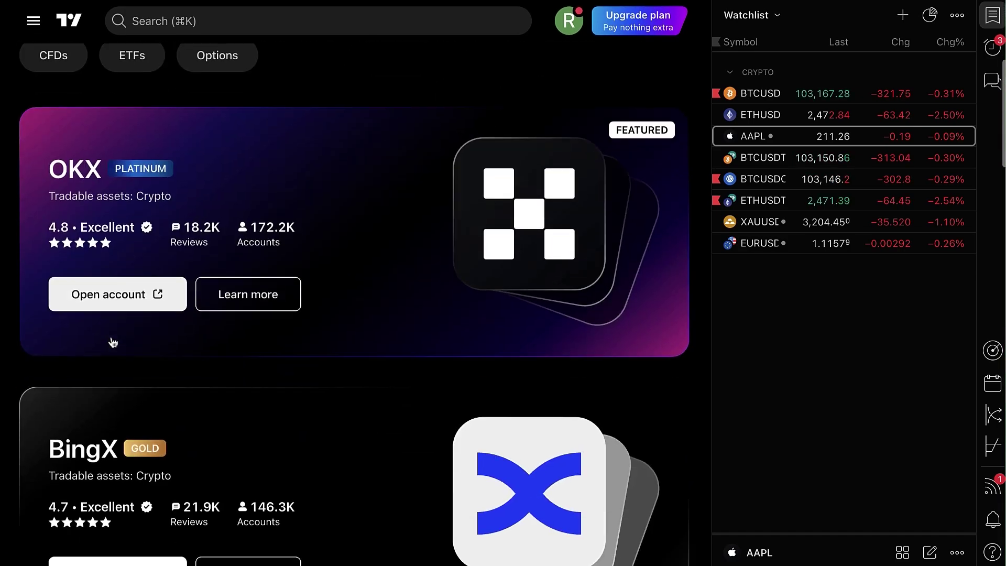
scroll(112, 342, "up", 20)
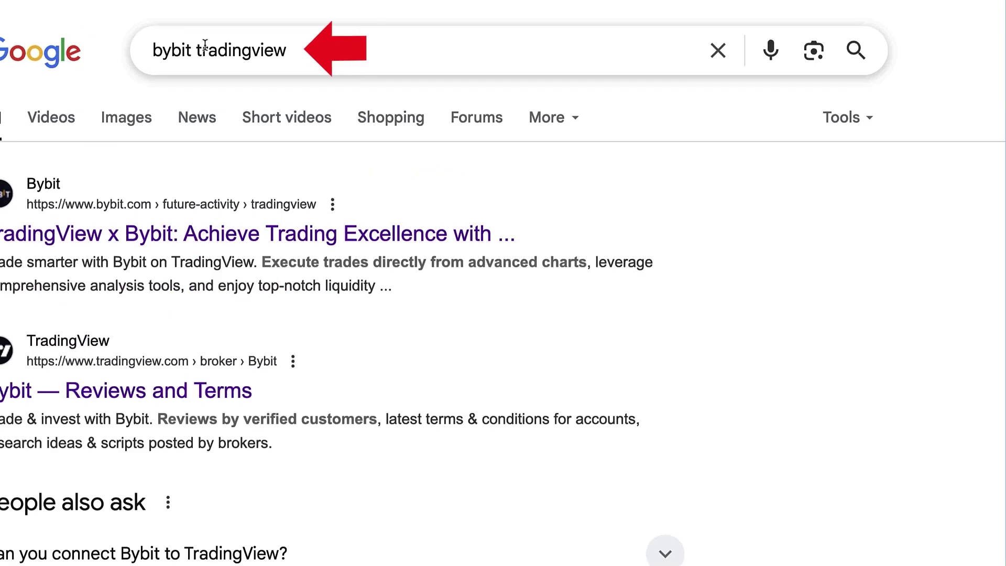
Open the 'Bybit — Reviews and Terms' page and start trading with Bybit on the chart.
left_click(89, 391)
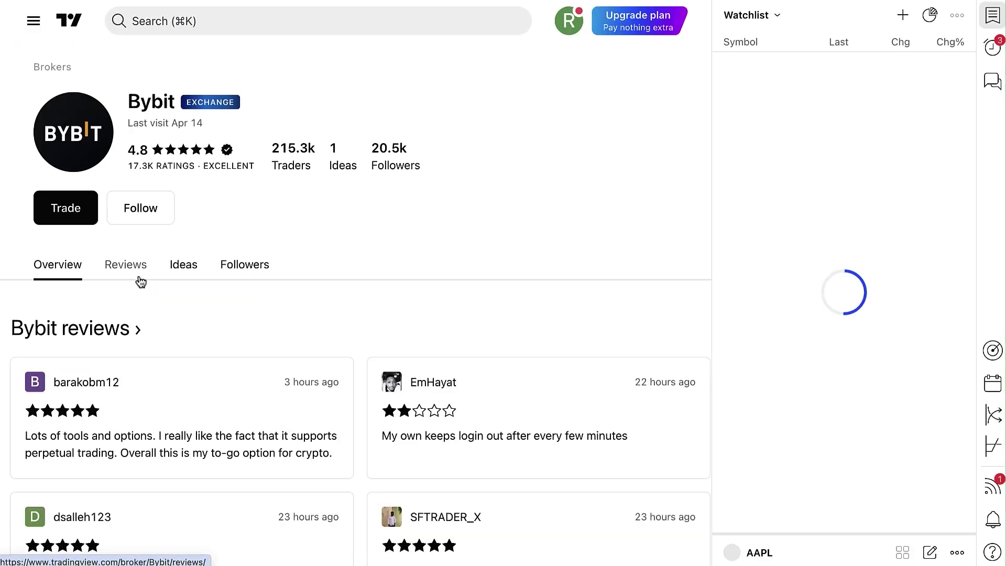
left_click(57, 211)
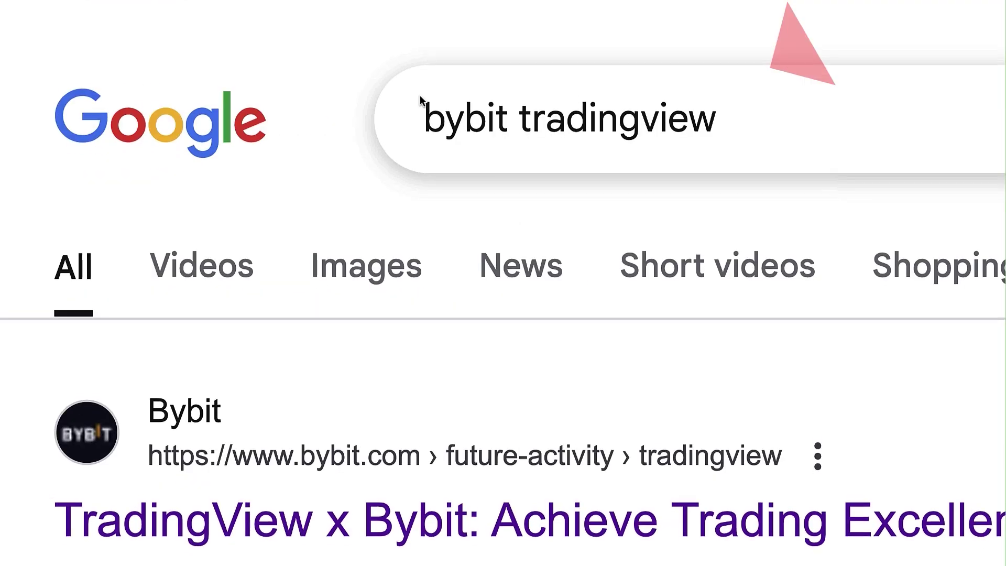
Search 'bingx tradingview' and open TradingView's 'BingX — Reviews and Terms' page.
double_click(430, 96)
type("bing")
type("x")
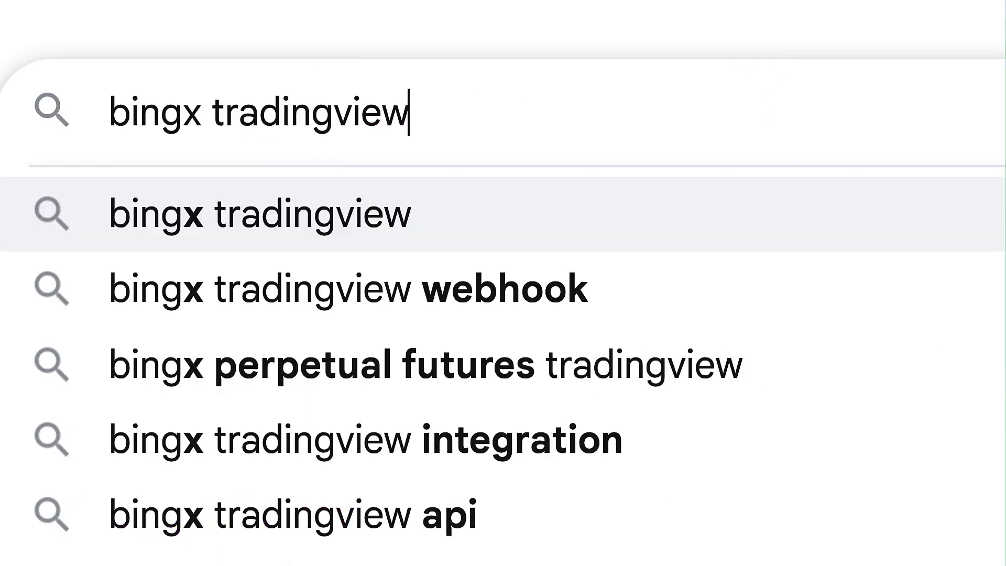
key("Return")
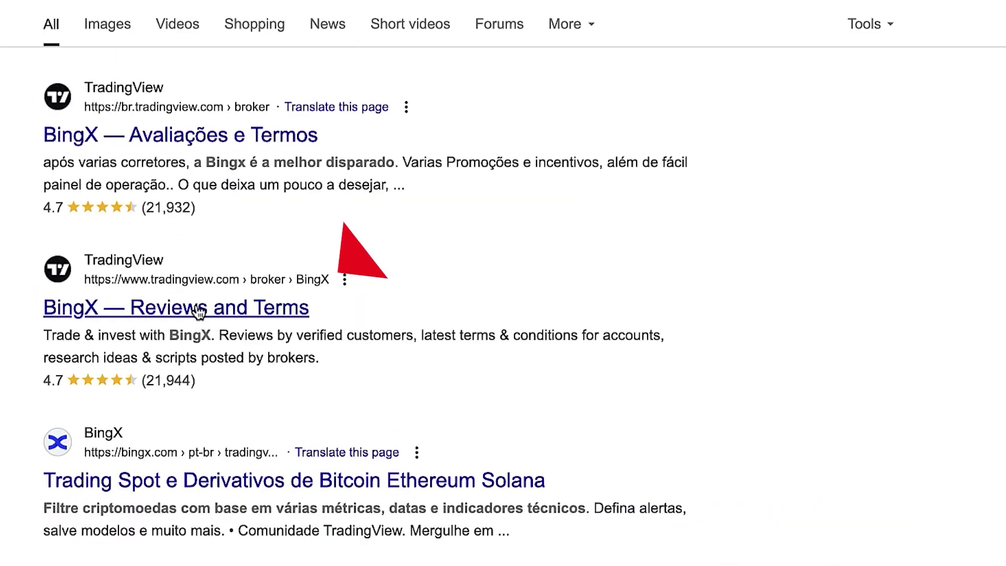
left_click(198, 309)
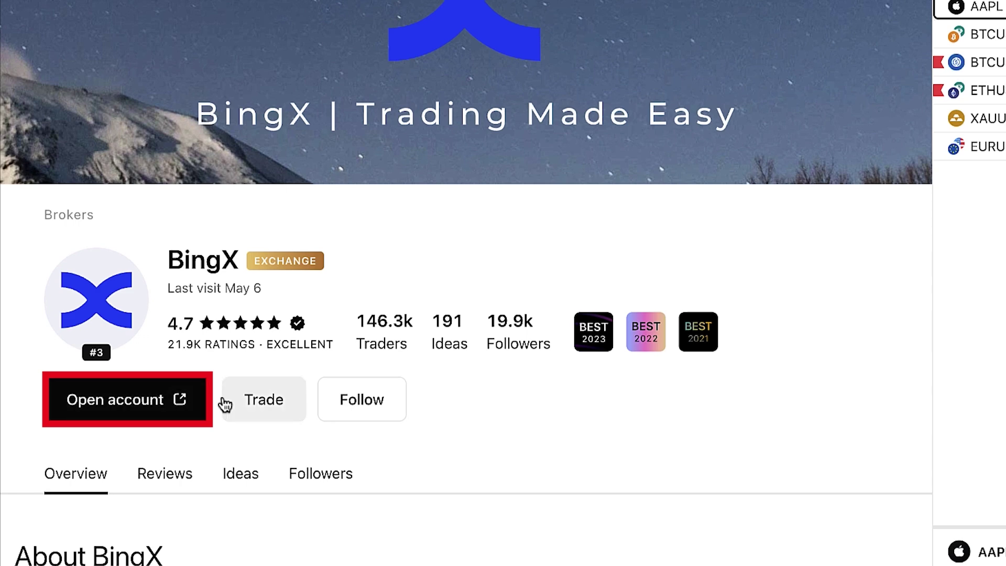
mouse_move(685, 346)
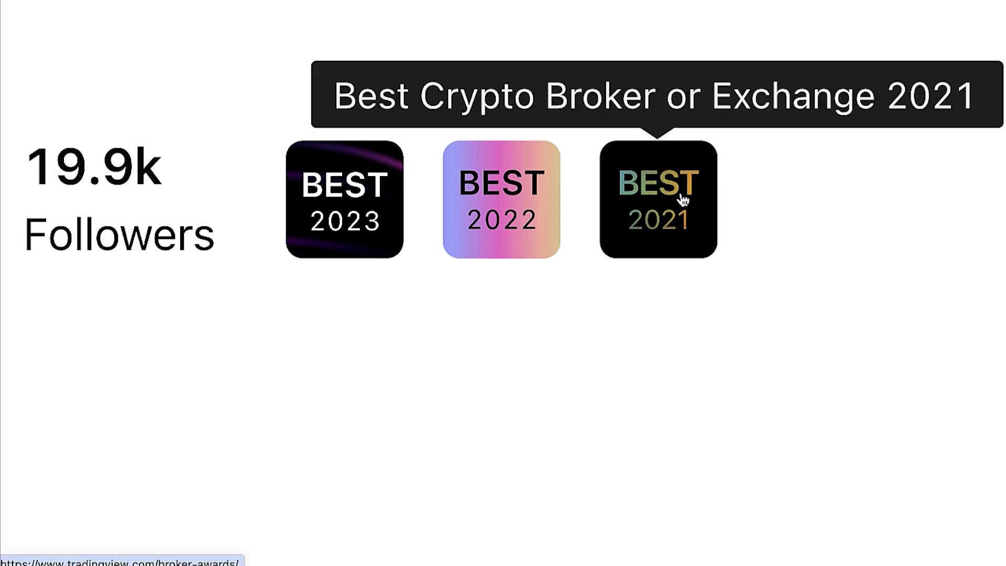
mouse_move(542, 200)
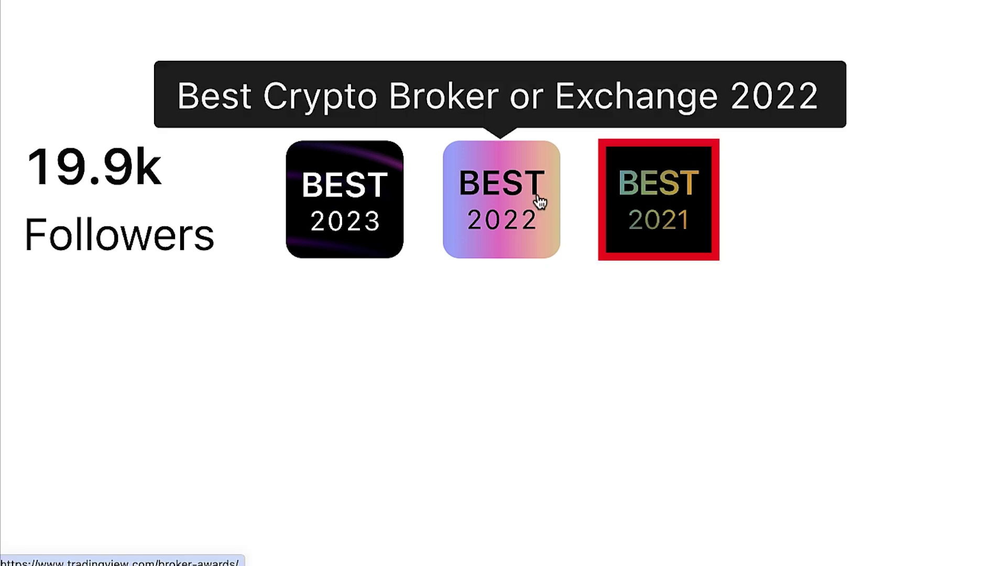
mouse_move(390, 201)
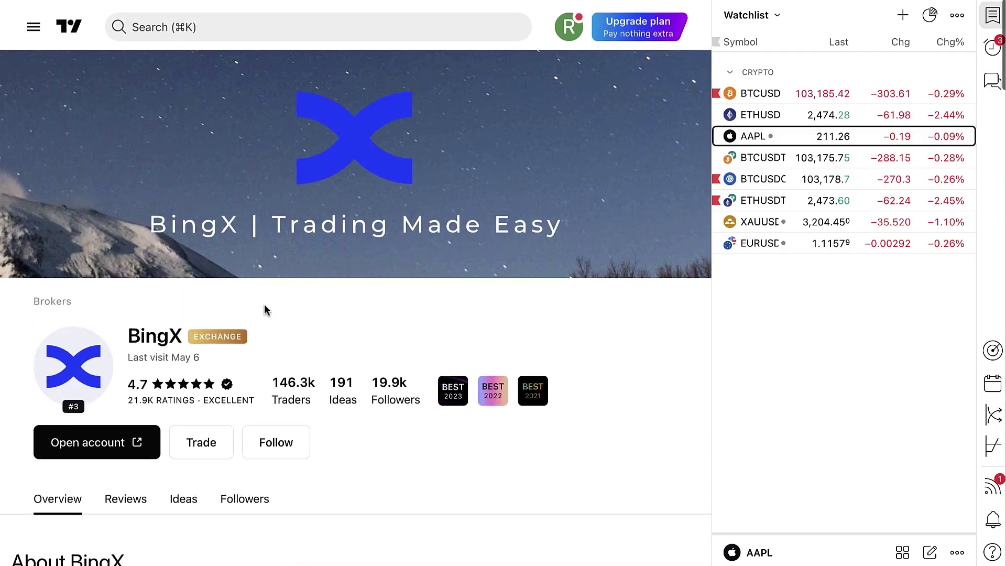
scroll(266, 308, "down", 1)
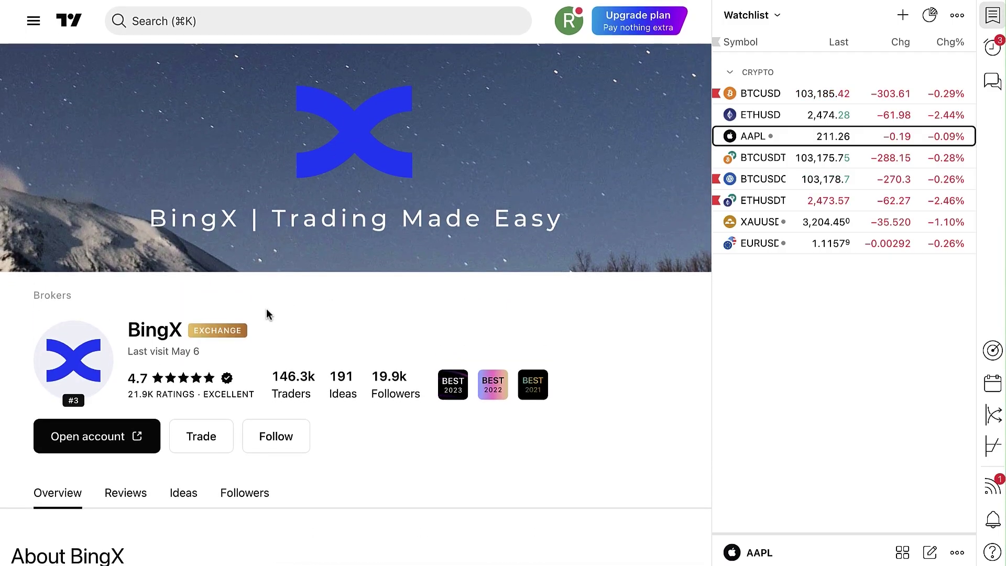